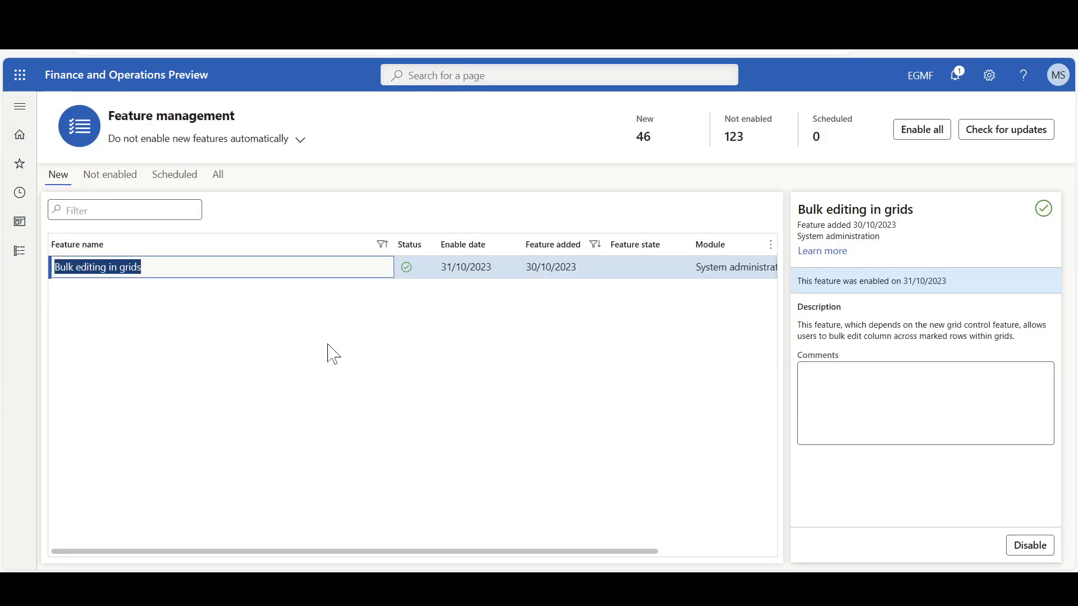
Step: Verify that the Bulk editing in grids feature shows as enabled in Feature management
left_click(328, 354)
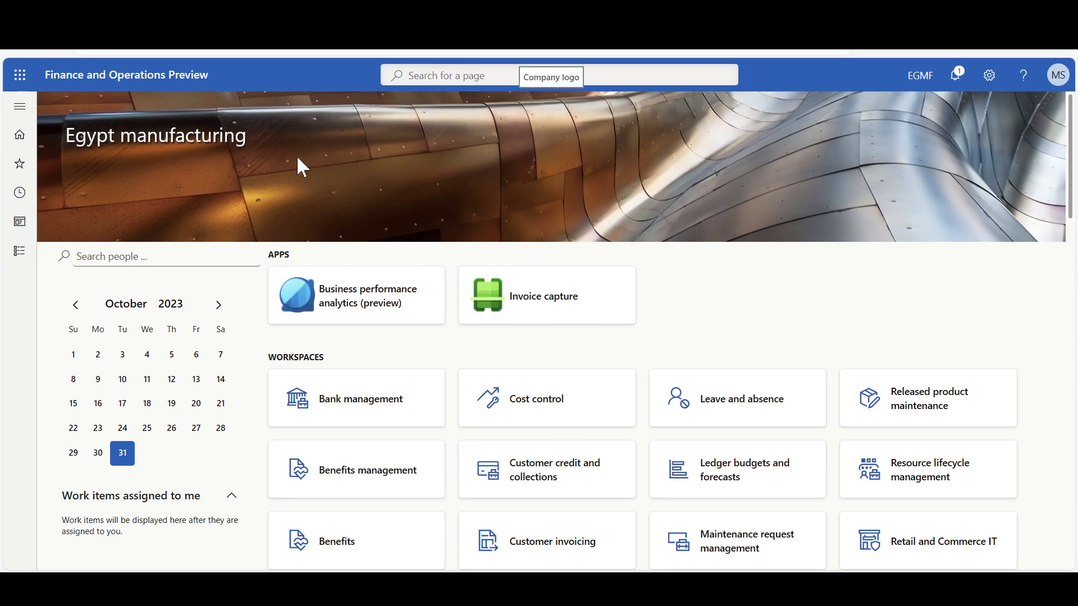
Step: Open the Accounts payable All vendors list and switch it to edit mode
left_click(20, 107)
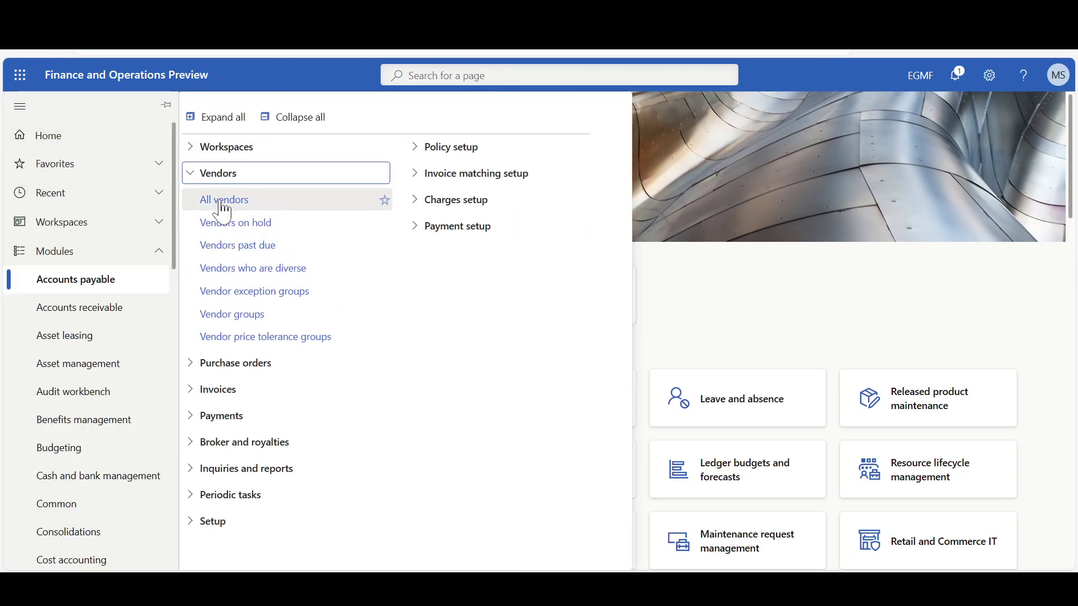
left_click(224, 200)
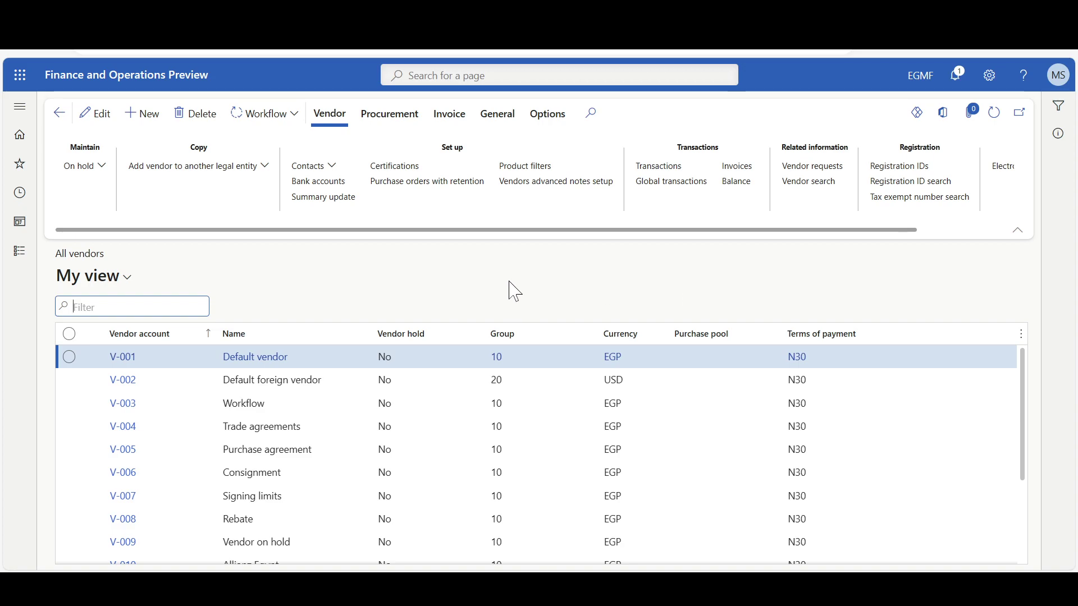
left_click(95, 112)
Step: Mark vendors V-001, V-003 and V-004 for bulk editing, leaving V-005 unmarked
left_click(69, 357)
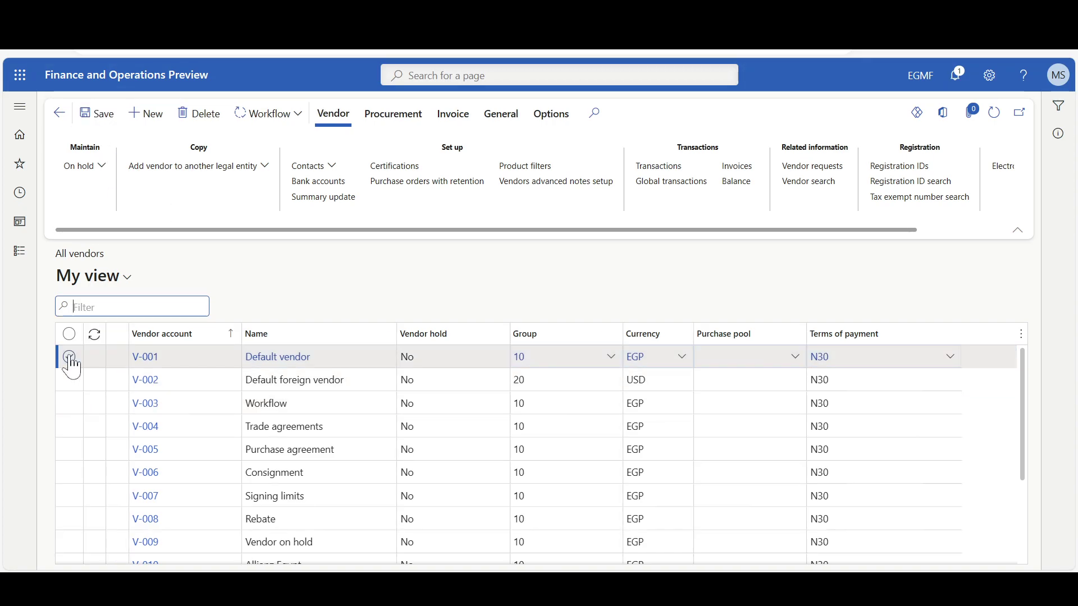
left_click(69, 403)
left_click(69, 426)
left_click(70, 449)
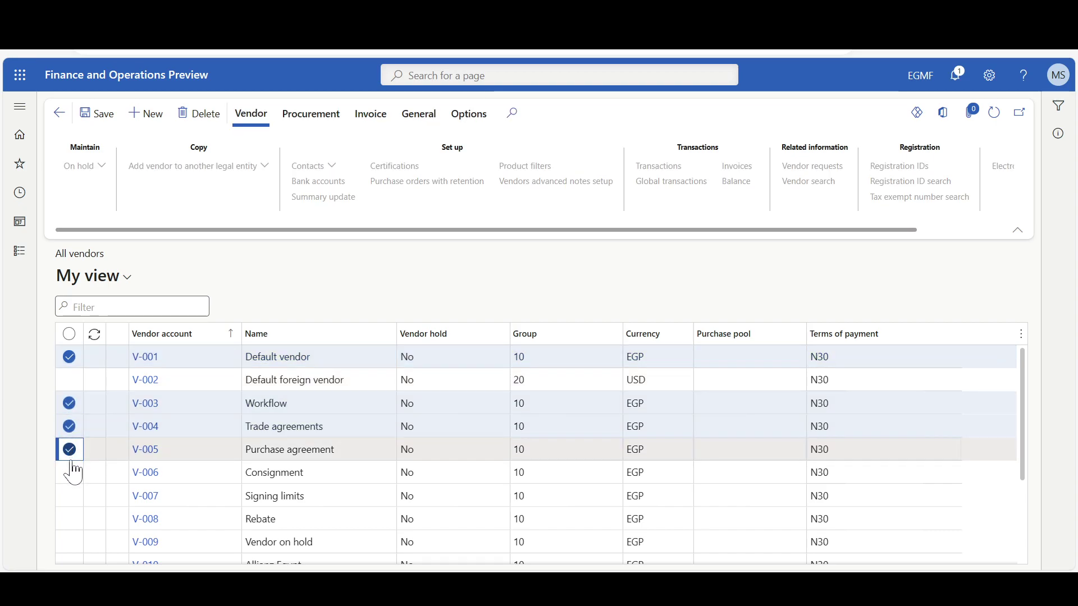
left_click(1021, 333)
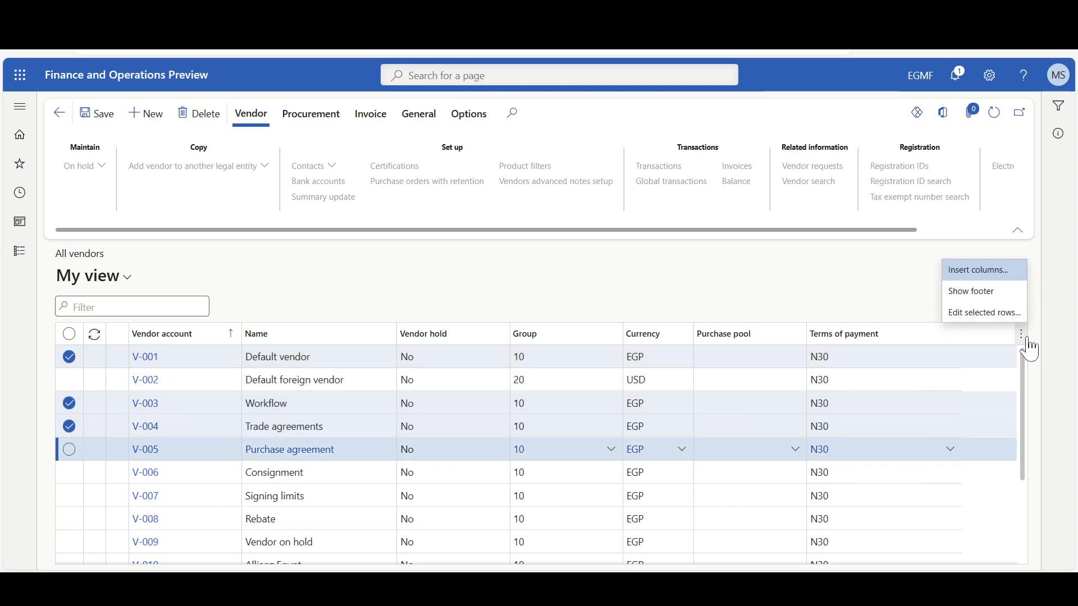
Step: Use Edit selected rows to apply Purchase pool 'Local' to the marked vendors, then save
left_click(968, 313)
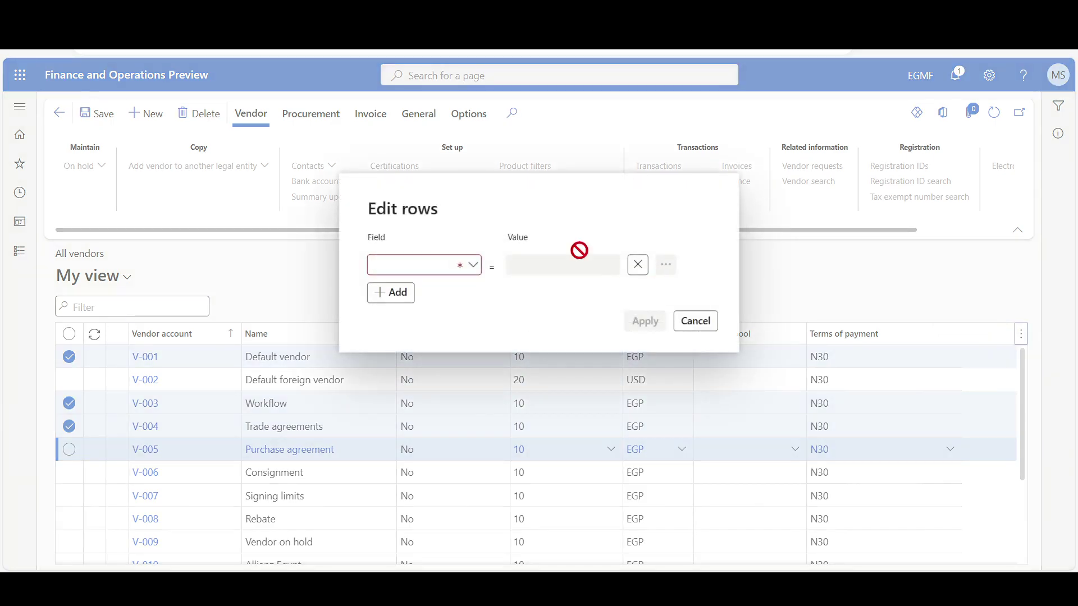
left_click(475, 267)
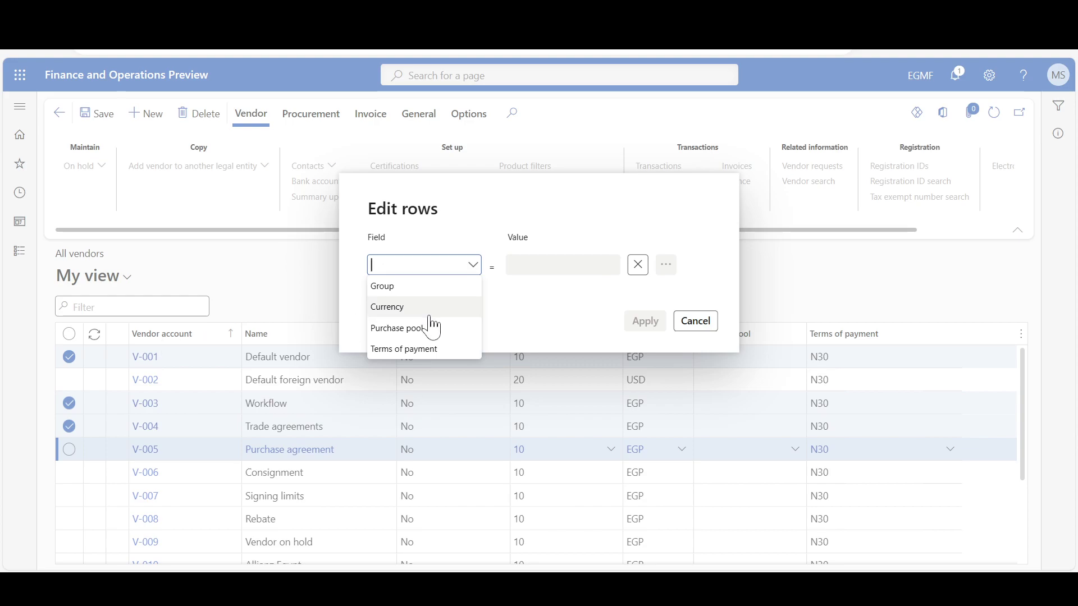
left_click(404, 327)
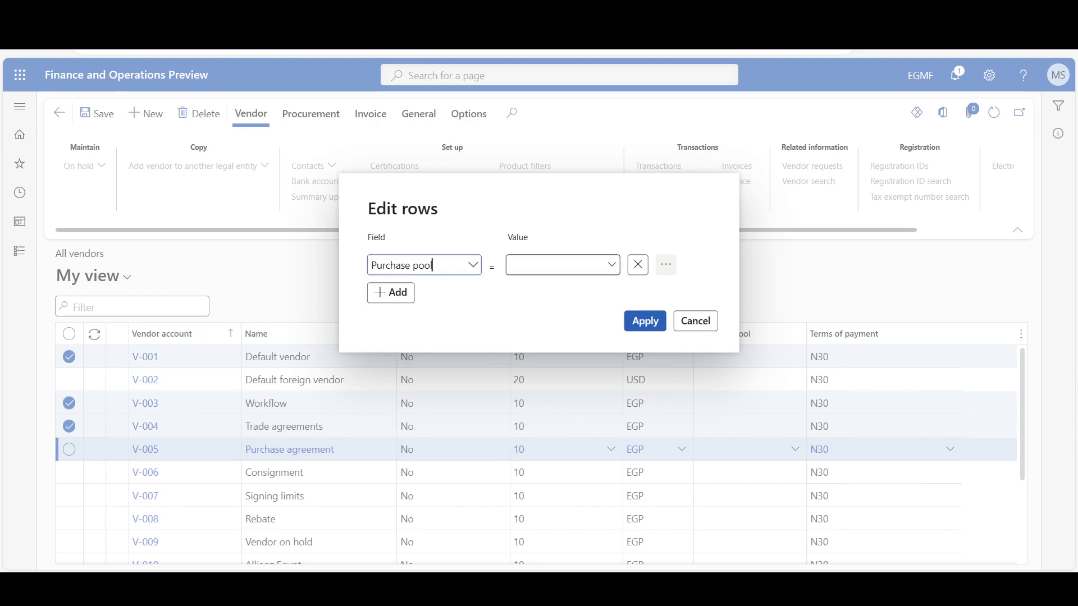
left_click(611, 265)
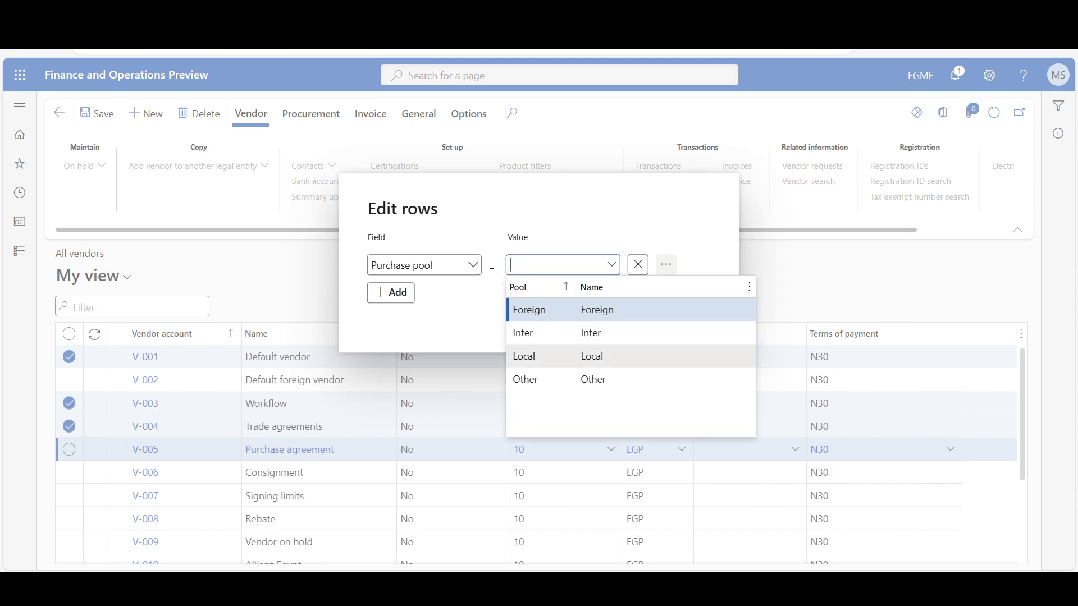
left_click(525, 357)
left_click(645, 321)
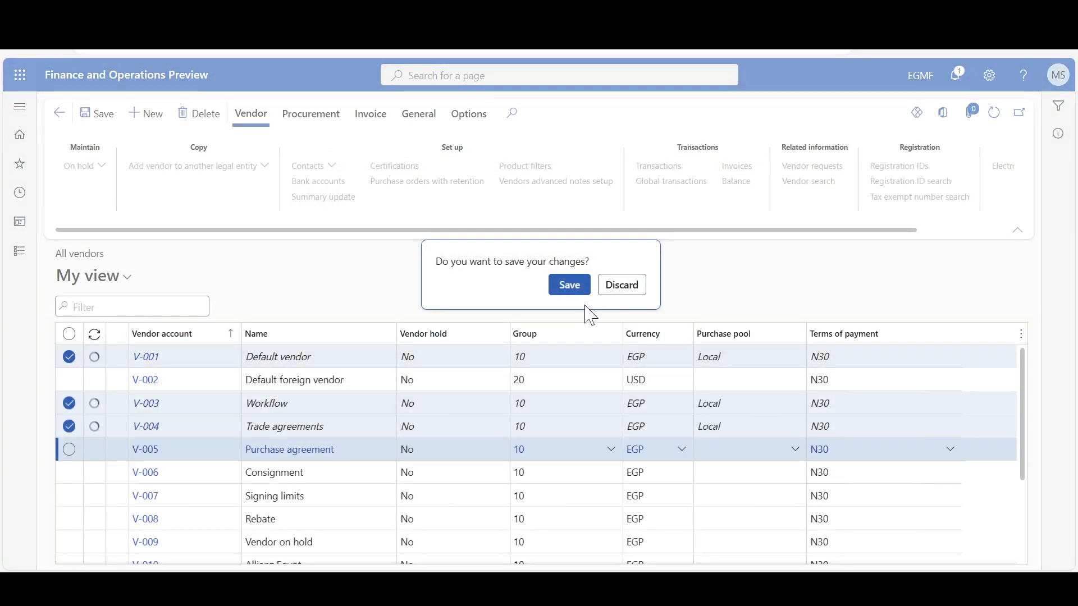
left_click(569, 285)
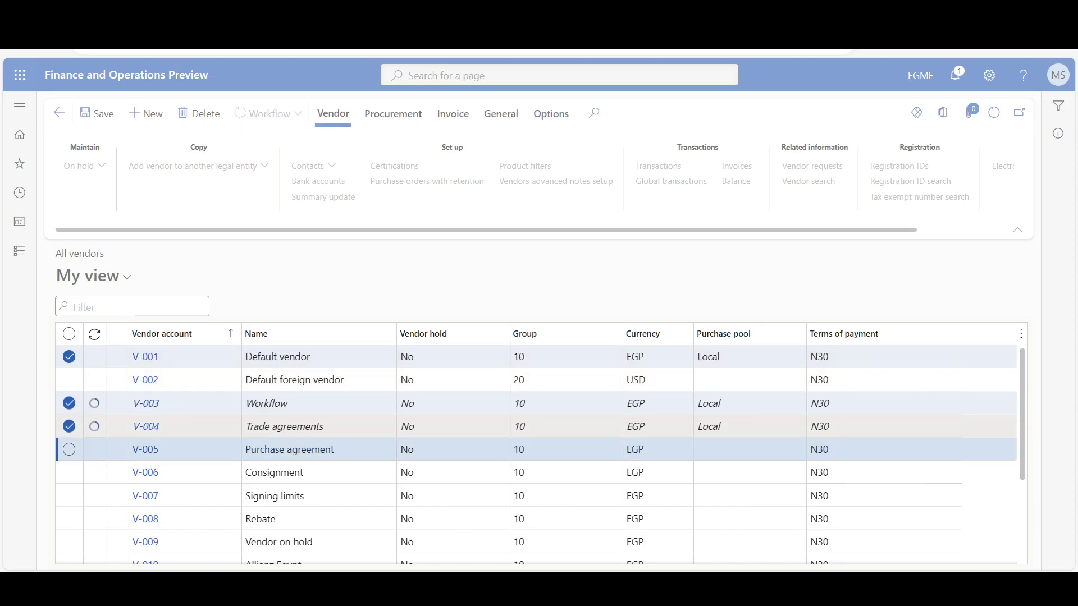